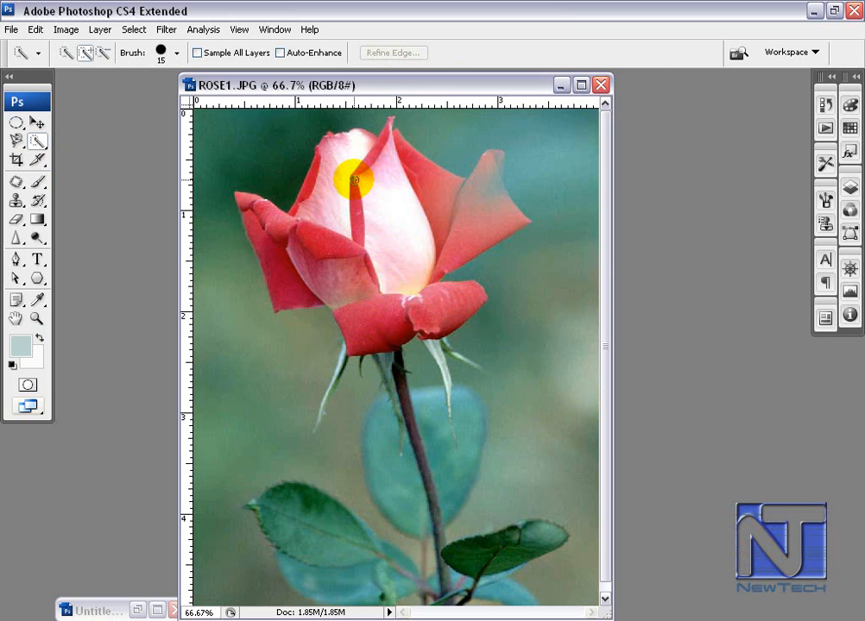
# Enlarge the Quick Selection brush and select the whole rose bloom, including its outer petal tips and lower petals
pyautogui.press(']')
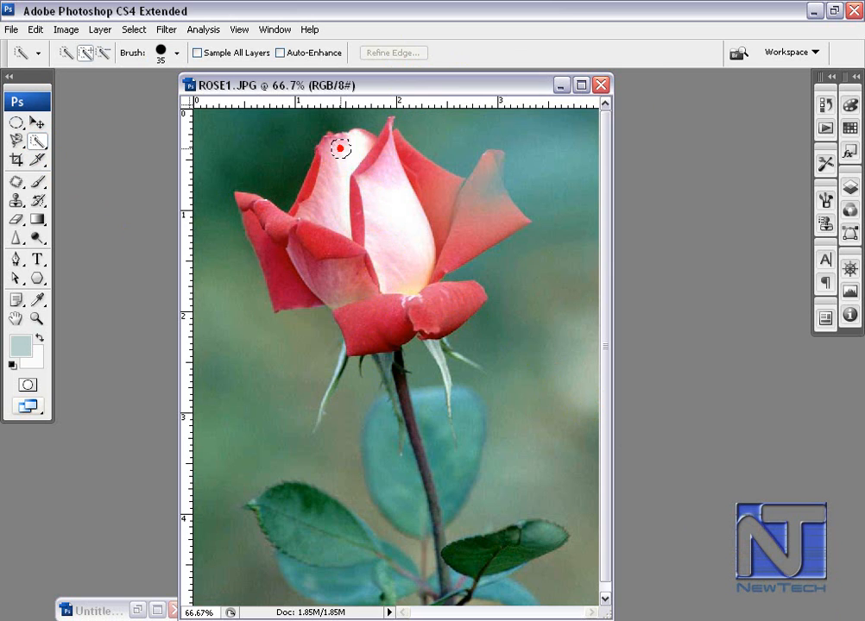
pyautogui.click(273, 216)
pyautogui.moveTo(276, 234)
pyautogui.mouseDown()
pyautogui.moveTo(303, 257)
pyautogui.moveTo(340, 265)
pyautogui.mouseUp()
pyautogui.click(382, 213)
pyautogui.moveTo(428, 189)
pyautogui.mouseDown()
pyautogui.moveTo(440, 221)
pyautogui.moveTo(476, 191)
pyautogui.mouseUp()
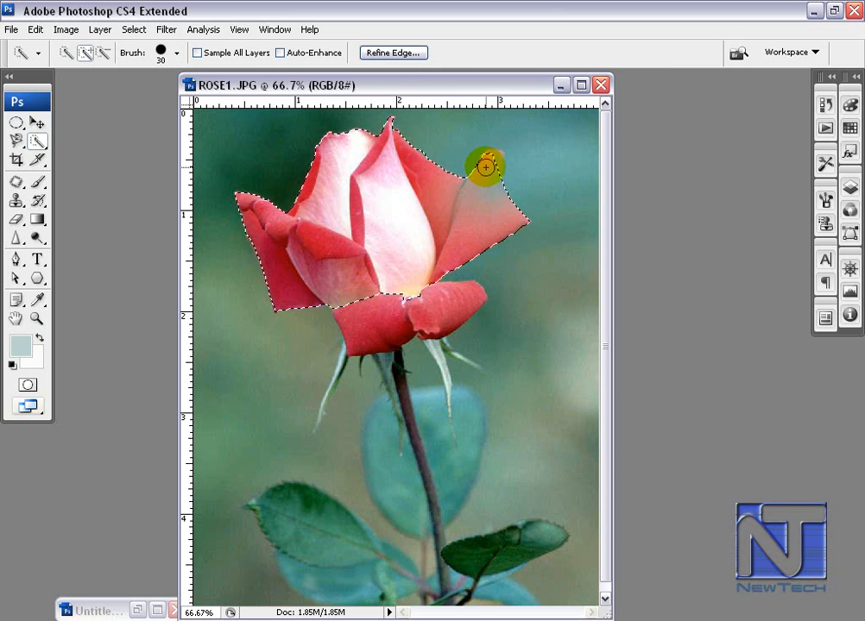
pyautogui.moveTo(488, 165); pyautogui.dragTo(490, 159)
pyautogui.moveTo(463, 206)
pyautogui.mouseDown()
pyautogui.moveTo(421, 295)
pyautogui.moveTo(423, 320)
pyautogui.moveTo(433, 315)
pyautogui.moveTo(408, 306)
pyautogui.moveTo(354, 323)
pyautogui.mouseUp()
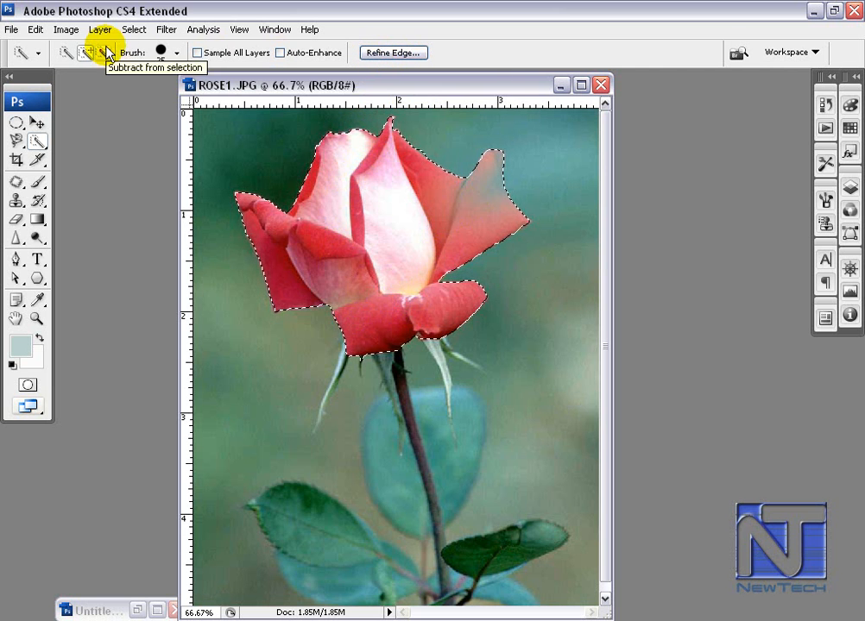
# Open Refine Edge for the bloom selection and move its dialog clear of the flower
pyautogui.click(129, 31)
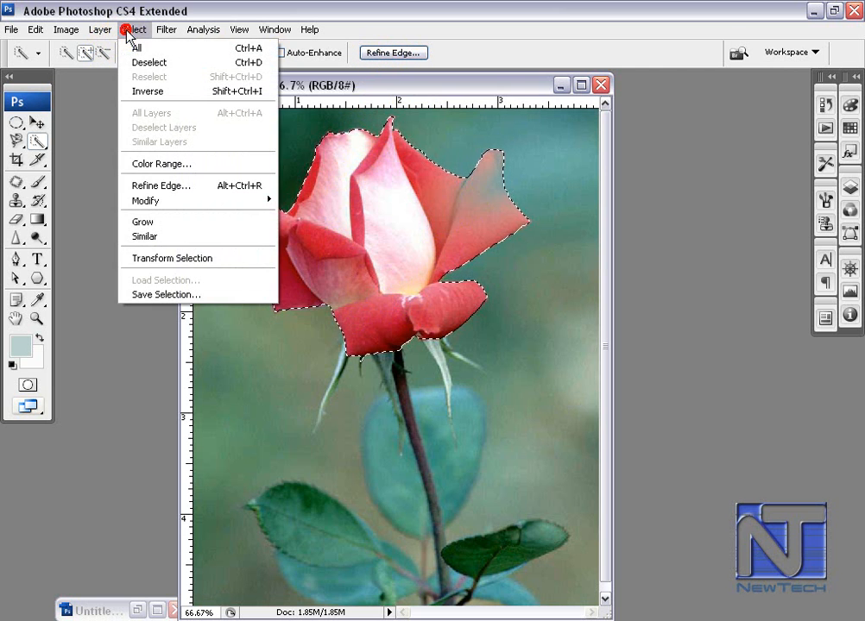
pyautogui.click(213, 186)
pyautogui.moveTo(666, 87); pyautogui.dragTo(637, 47)
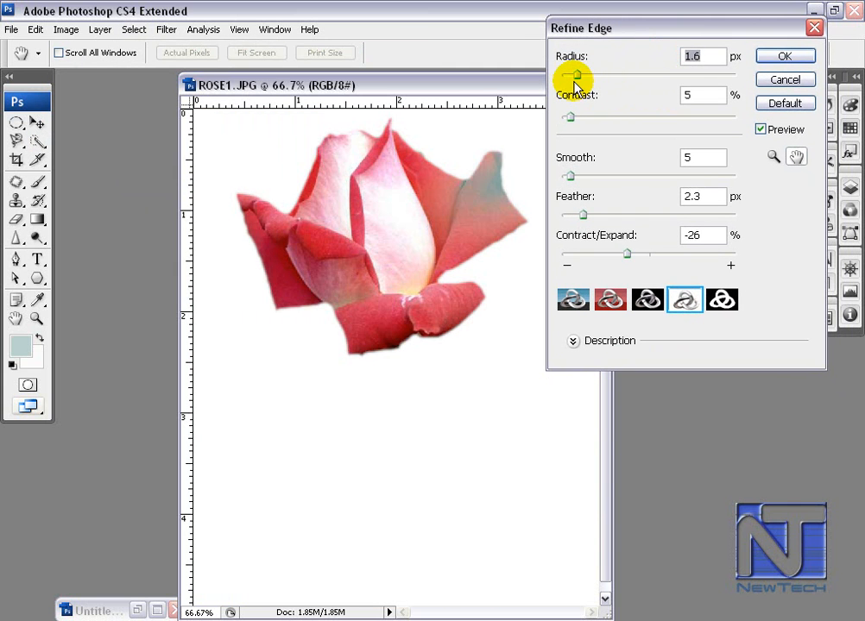
# Compare the selection's edge in the Standard, Quick Mask, On White and Mask preview modes
pyautogui.click(576, 302)
pyautogui.click(610, 302)
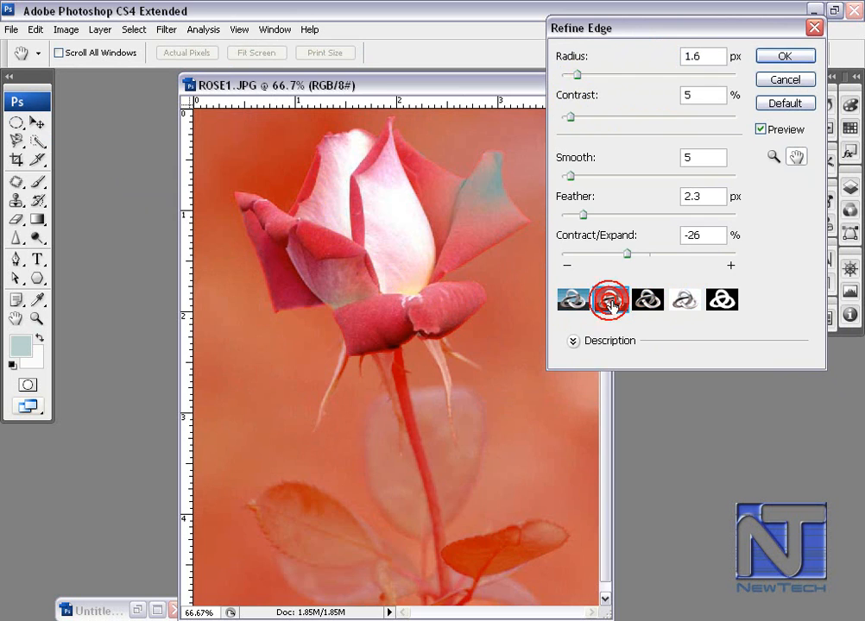
pyautogui.click(684, 301)
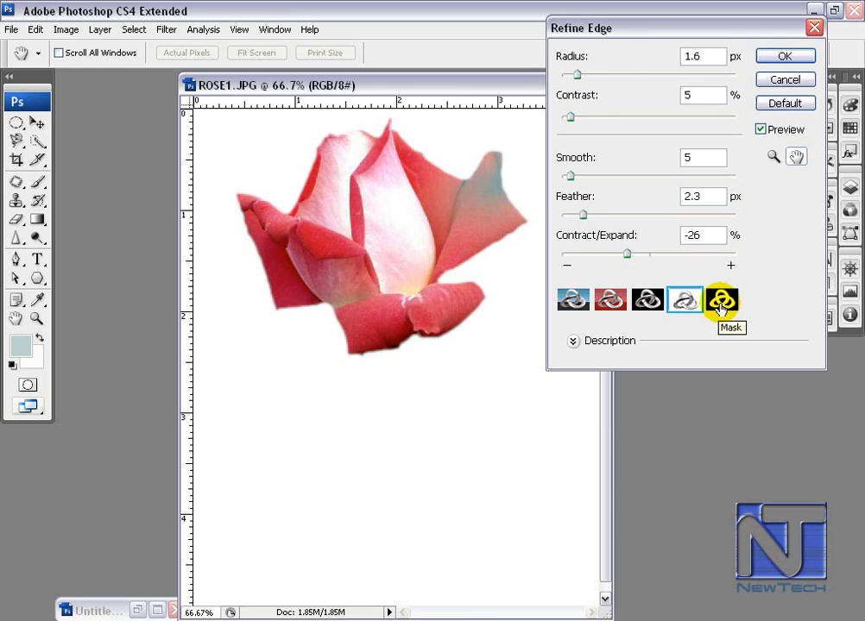
pyautogui.click(719, 309)
pyautogui.click(686, 302)
pyautogui.click(685, 302)
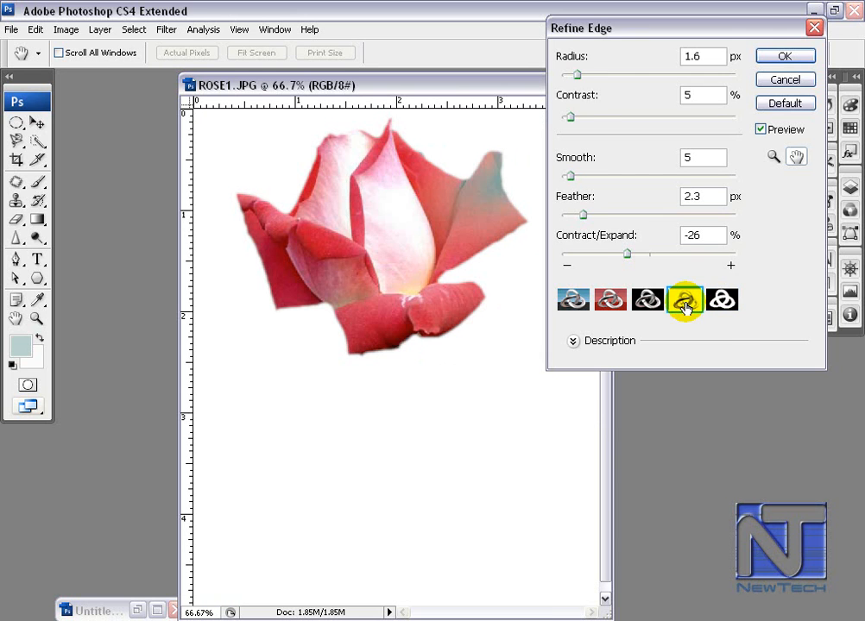
pyautogui.click(721, 302)
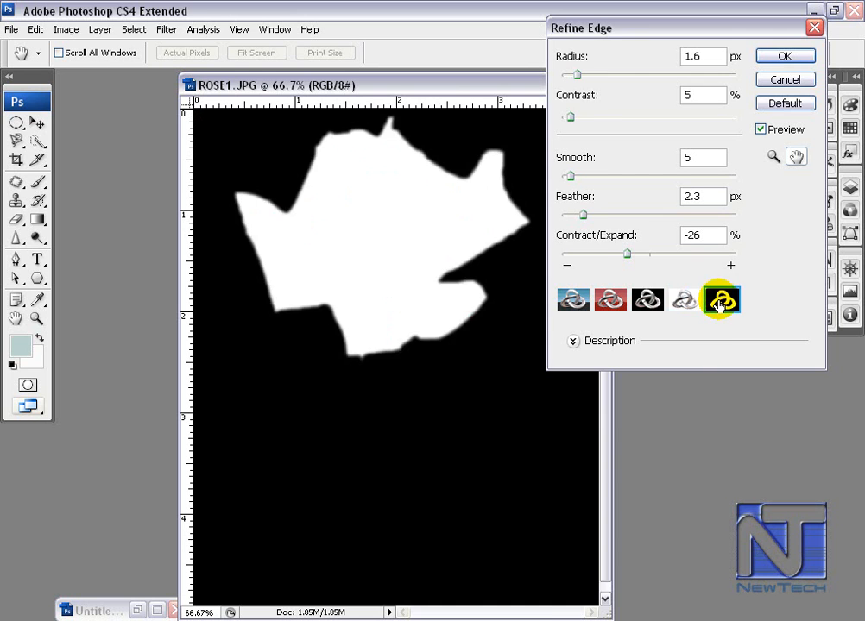
pyautogui.click(688, 304)
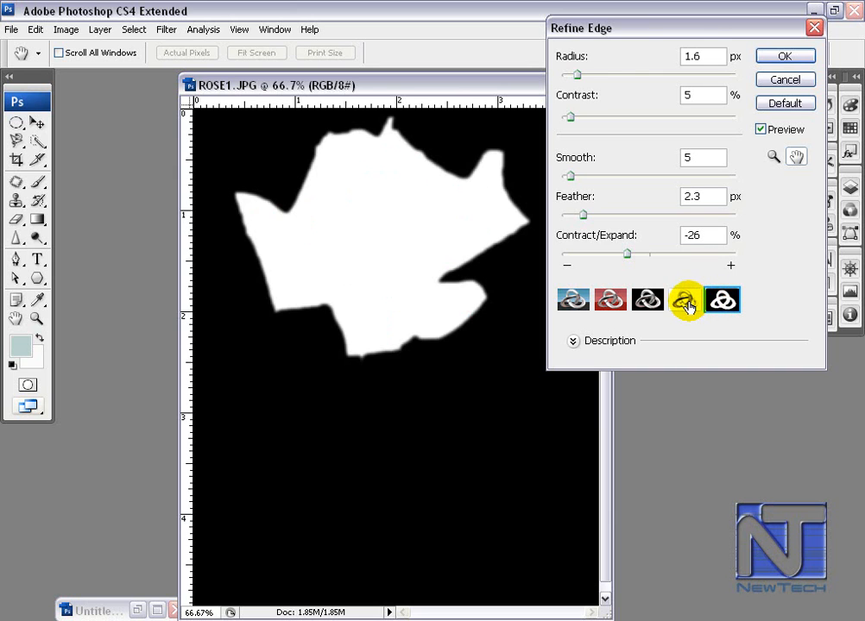
pyautogui.click(719, 304)
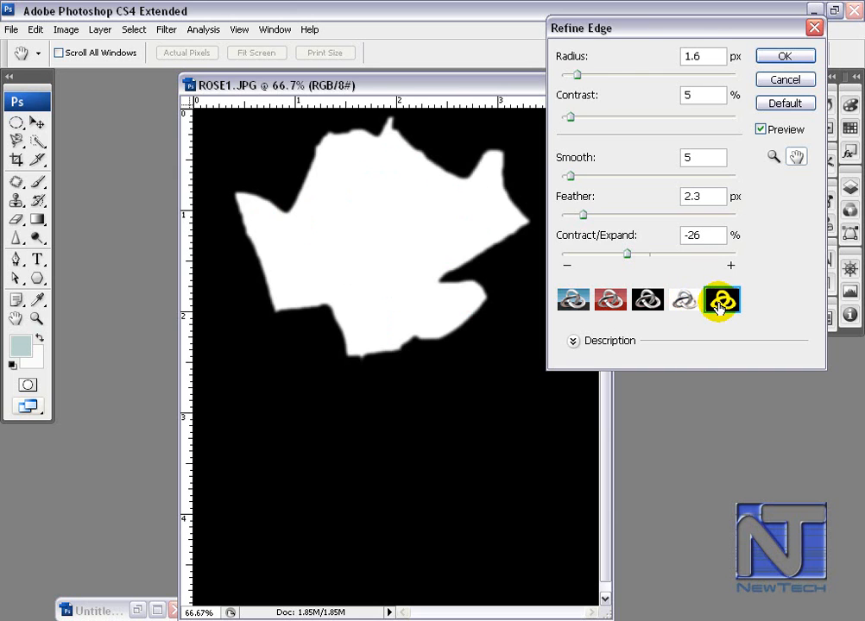
# Expand the Refine Edge option descriptions and preview the selection on a white background
pyautogui.click(573, 342)
pyautogui.click(687, 304)
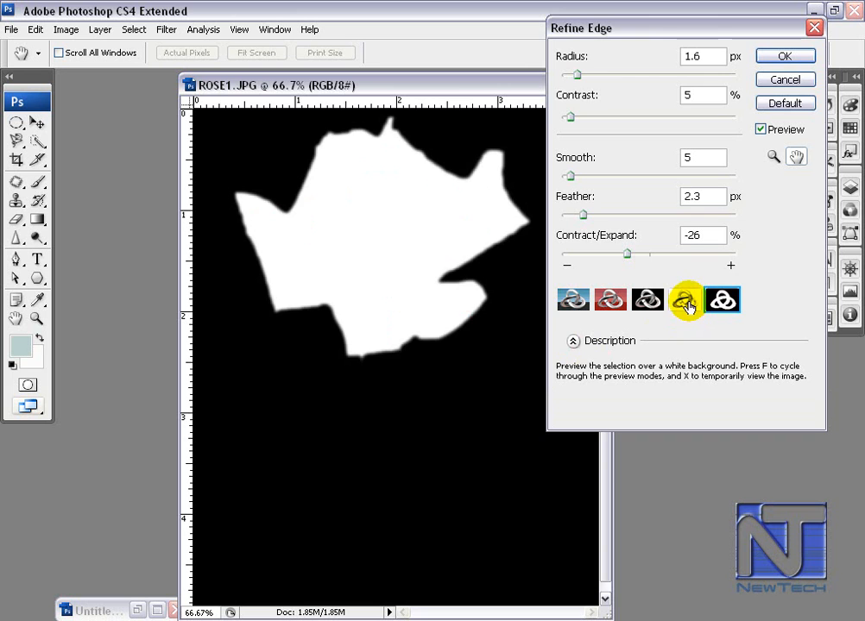
pyautogui.click(688, 303)
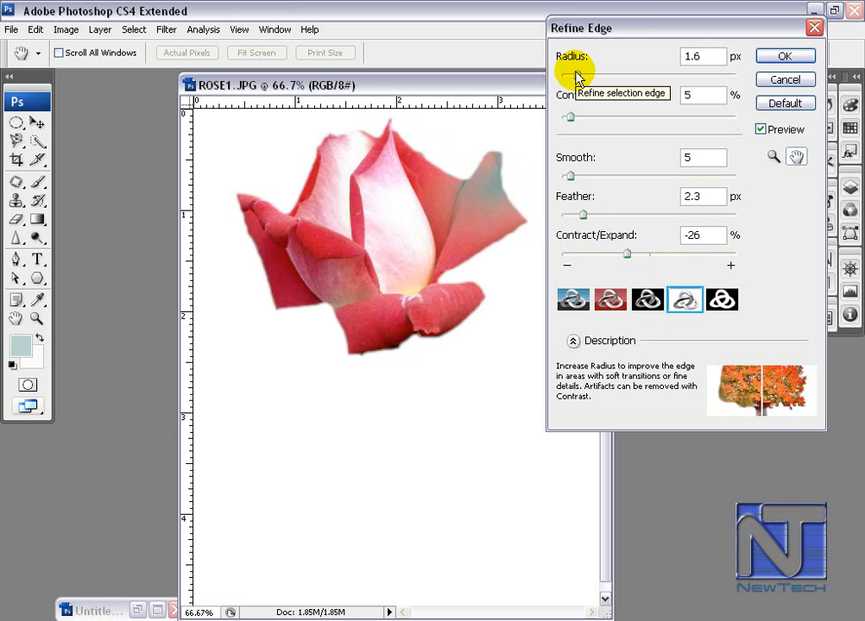
# Set the selection edge's Radius to 5.8 px and its Contrast to 26%
pyautogui.moveTo(575, 75); pyautogui.dragTo(612, 74)
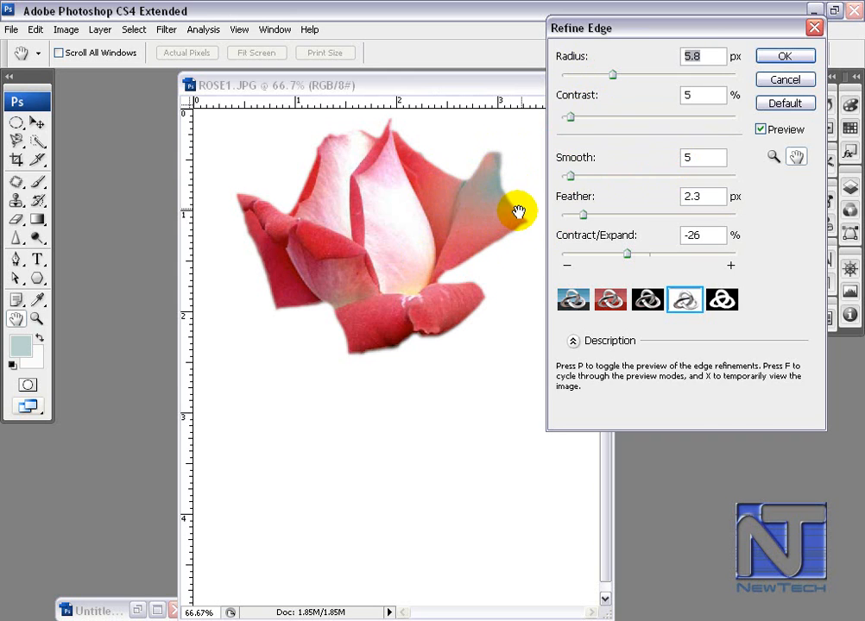
pyautogui.moveTo(571, 118); pyautogui.dragTo(608, 120)
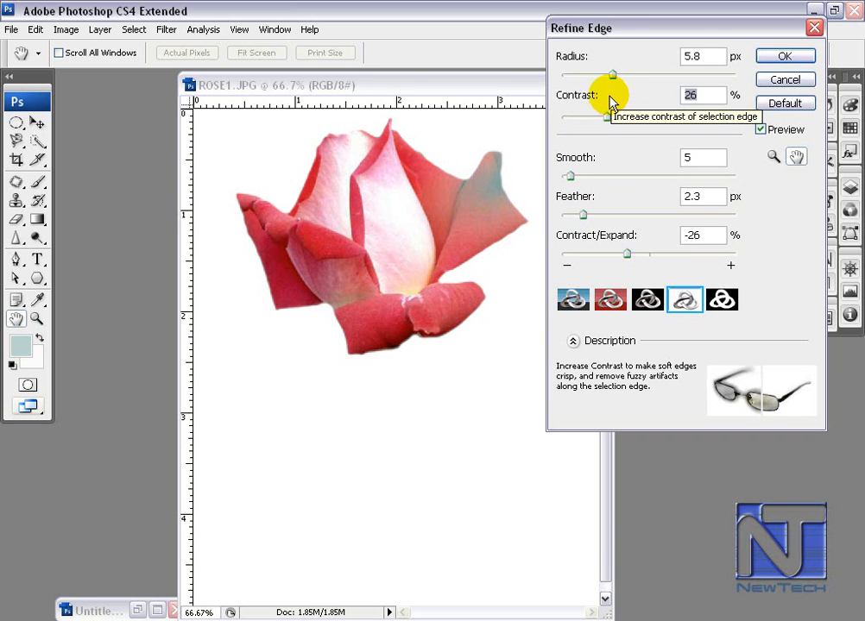
# Try Smooth at 18 and 70 on the selection edge, and settle on 5
pyautogui.moveTo(570, 177); pyautogui.dragTo(595, 182)
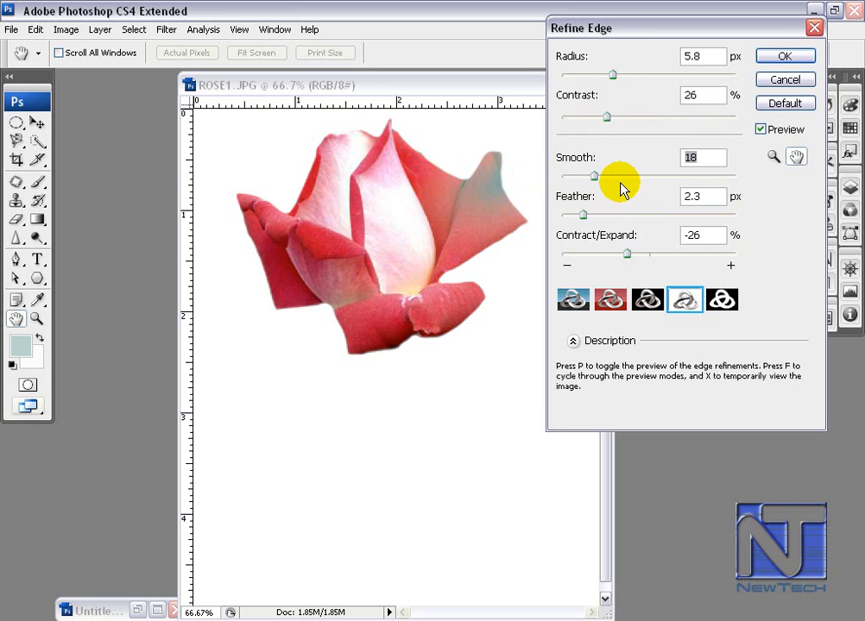
pyautogui.click(592, 177)
pyautogui.click(593, 178)
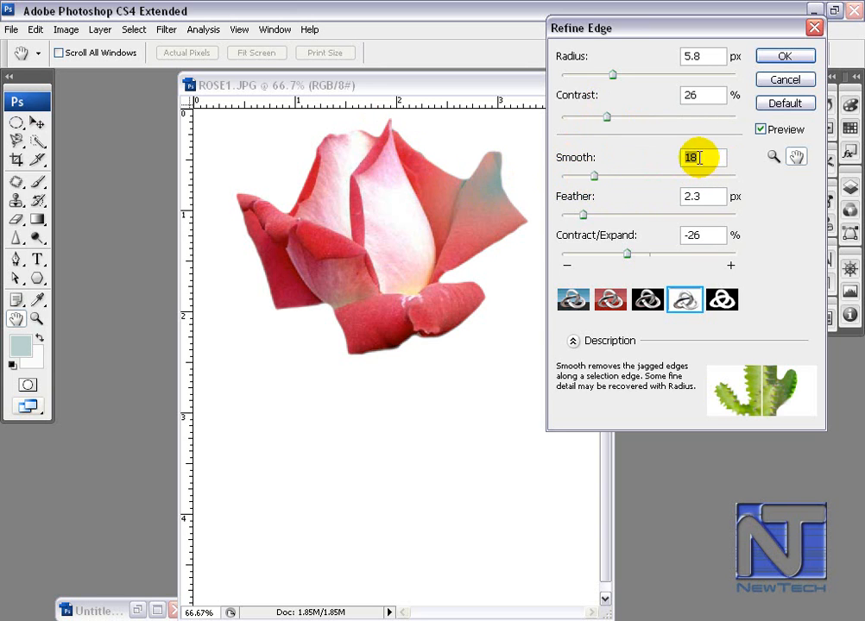
pyautogui.moveTo(594, 178); pyautogui.dragTo(685, 184)
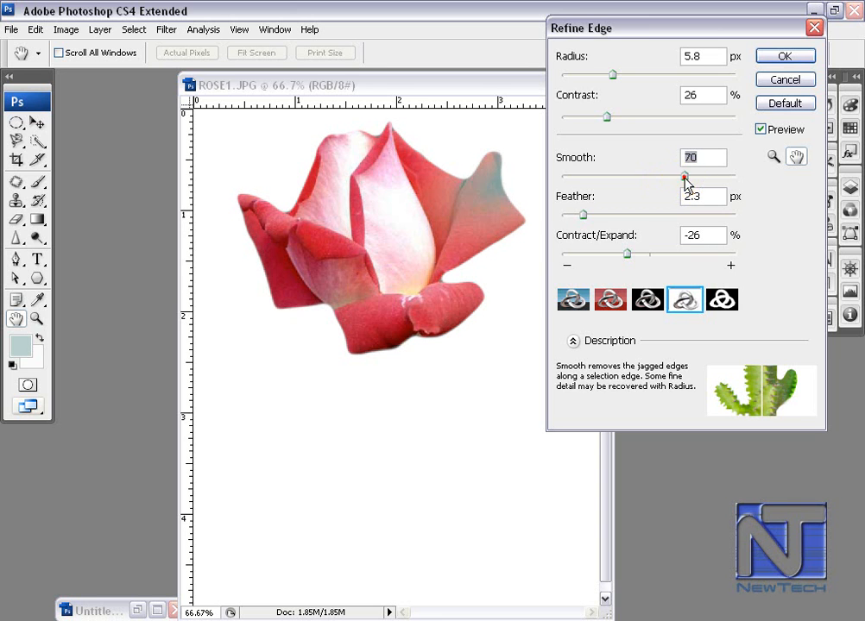
pyautogui.moveTo(565, 176)
pyautogui.mouseDown()
pyautogui.moveTo(615, 185)
pyautogui.moveTo(571, 178)
pyautogui.mouseUp()
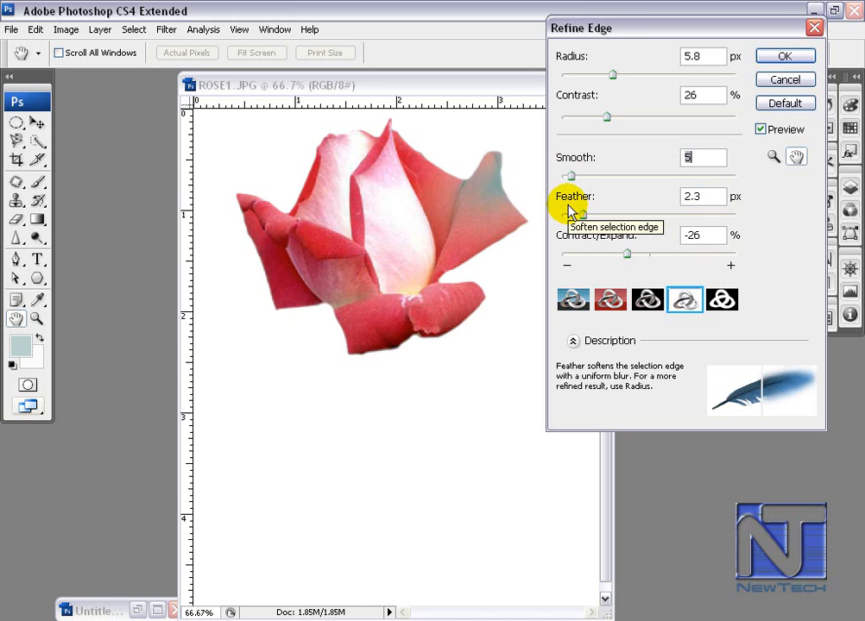
# Set Feather to 4.6 px, try Contract/Expand at -55%, and set Contract/Expand to 0%
pyautogui.moveTo(584, 219); pyautogui.dragTo(608, 222)
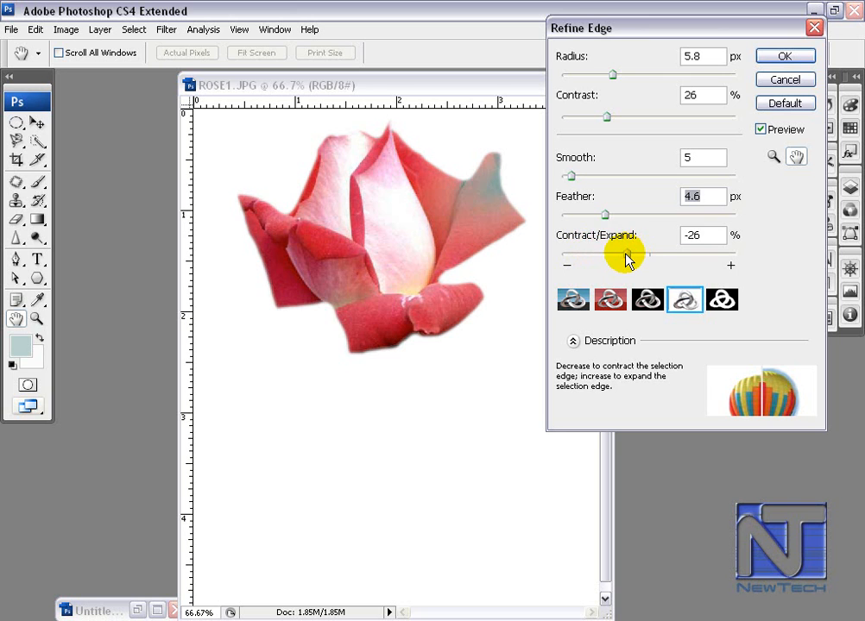
pyautogui.moveTo(626, 254); pyautogui.dragTo(603, 259)
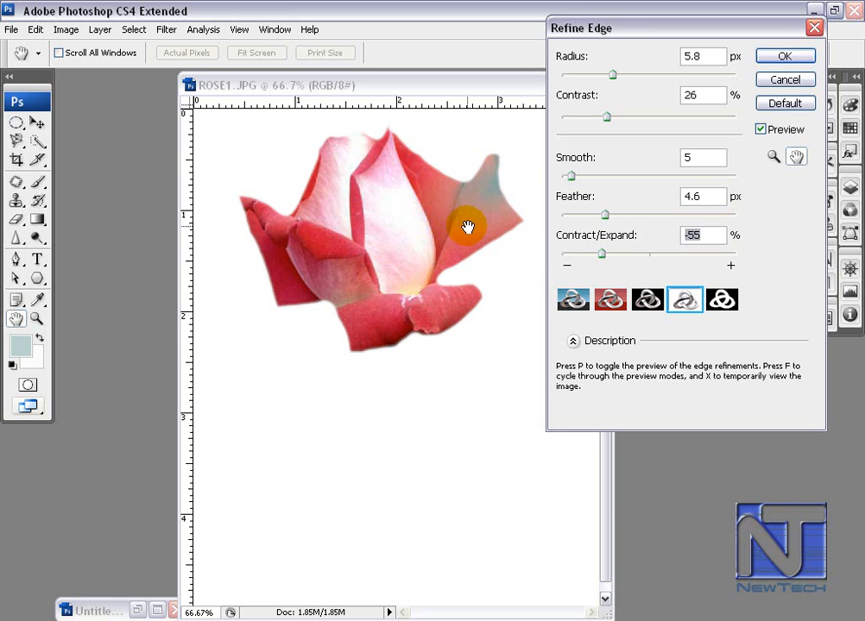
pyautogui.moveTo(599, 251)
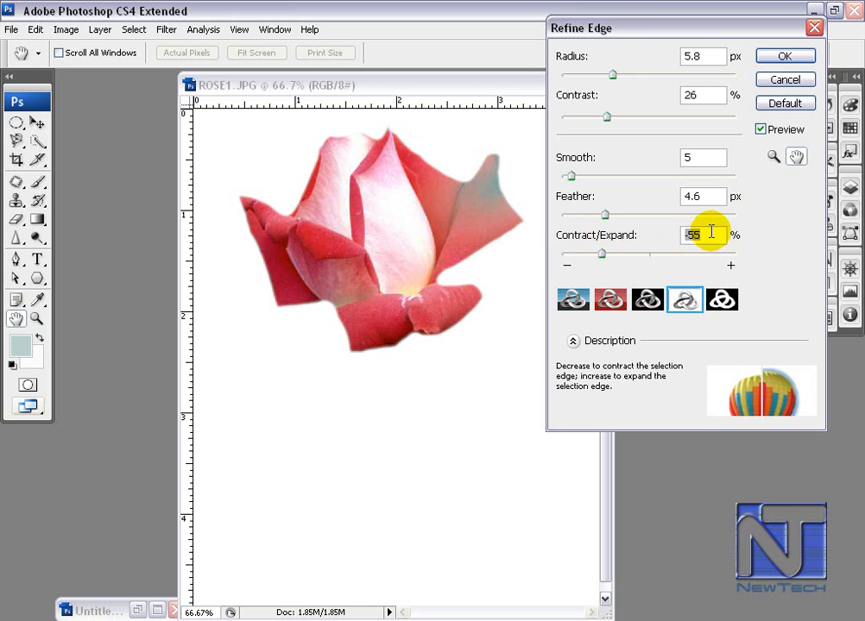
pyautogui.write('0')
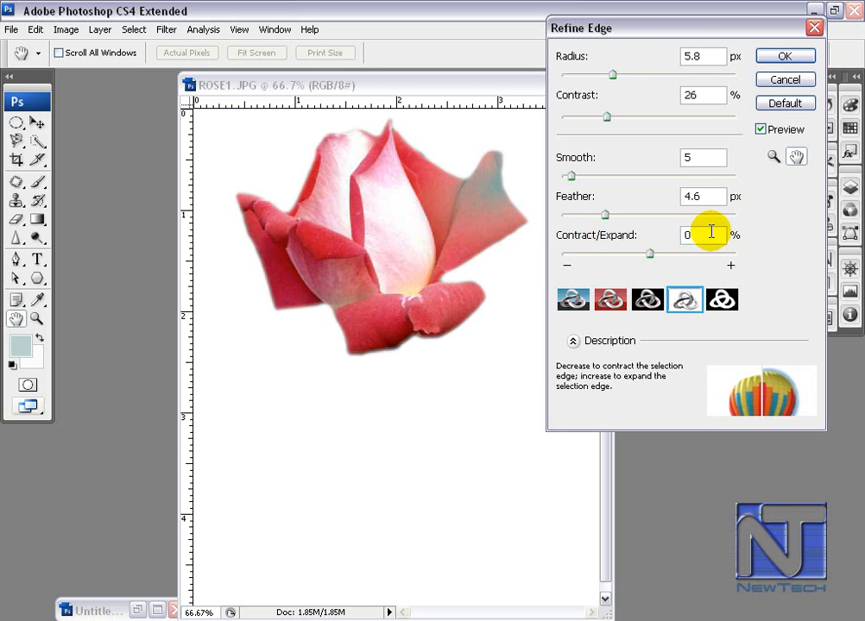
# Try Contract/Expand at +55%, +1% and -9%, and reset all Refine Edge settings
pyautogui.moveTo(650, 252); pyautogui.dragTo(698, 255)
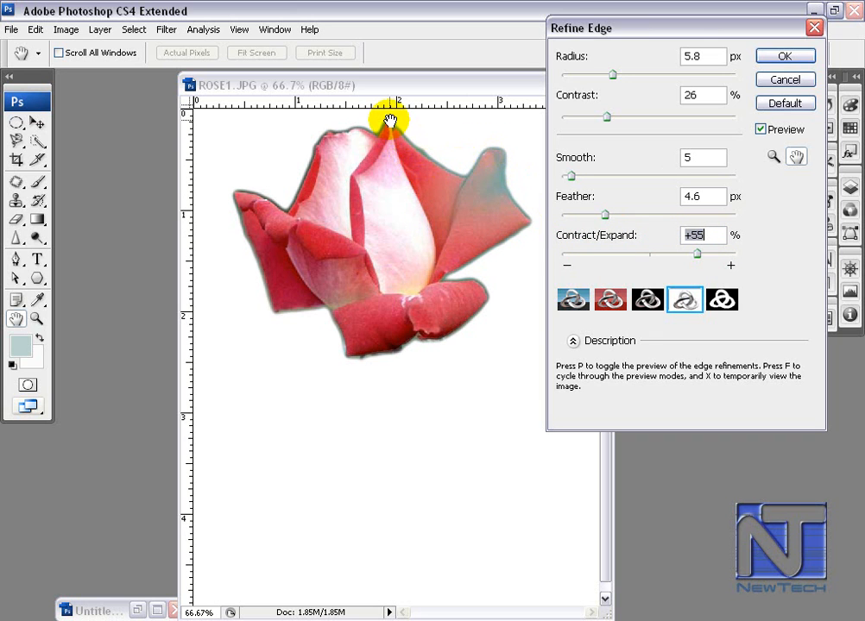
pyautogui.moveTo(711, 248)
pyautogui.moveTo(698, 254); pyautogui.dragTo(651, 258)
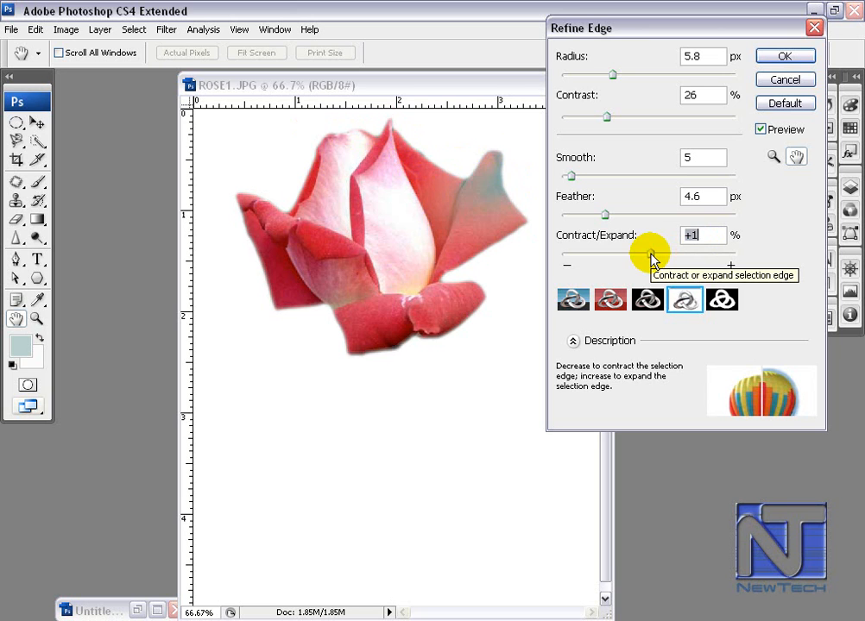
pyautogui.moveTo(651, 255); pyautogui.dragTo(643, 254)
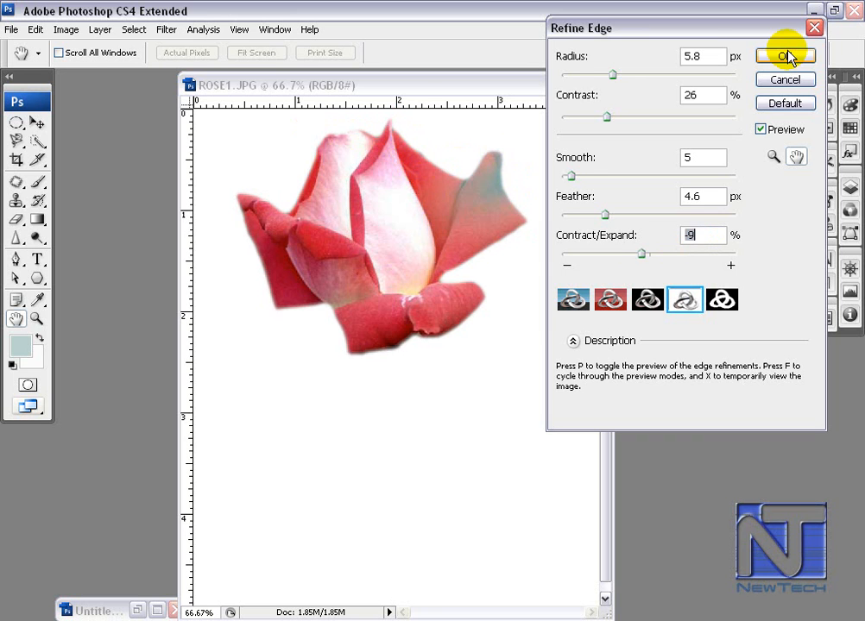
pyautogui.keyDown('alt'); pyautogui.click(779, 78); pyautogui.keyUp('alt')
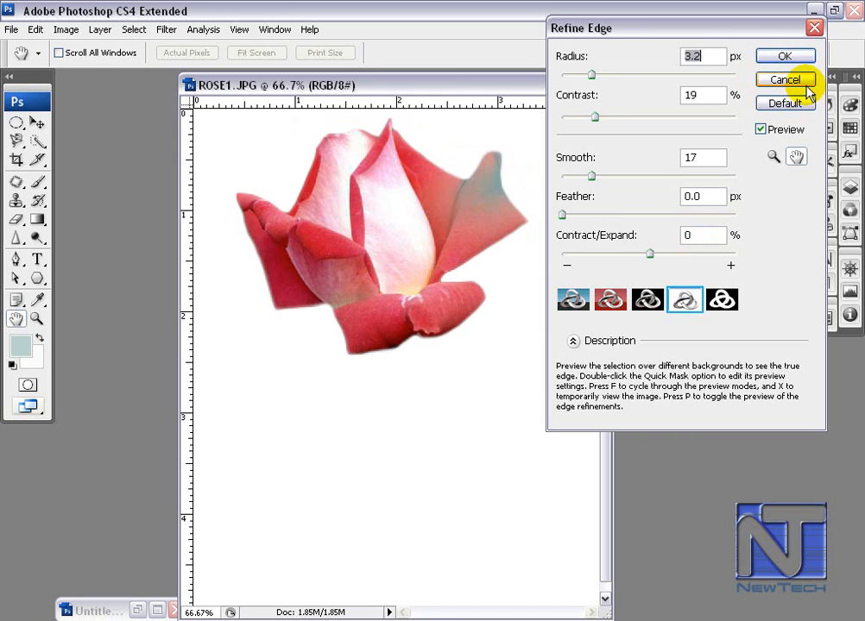